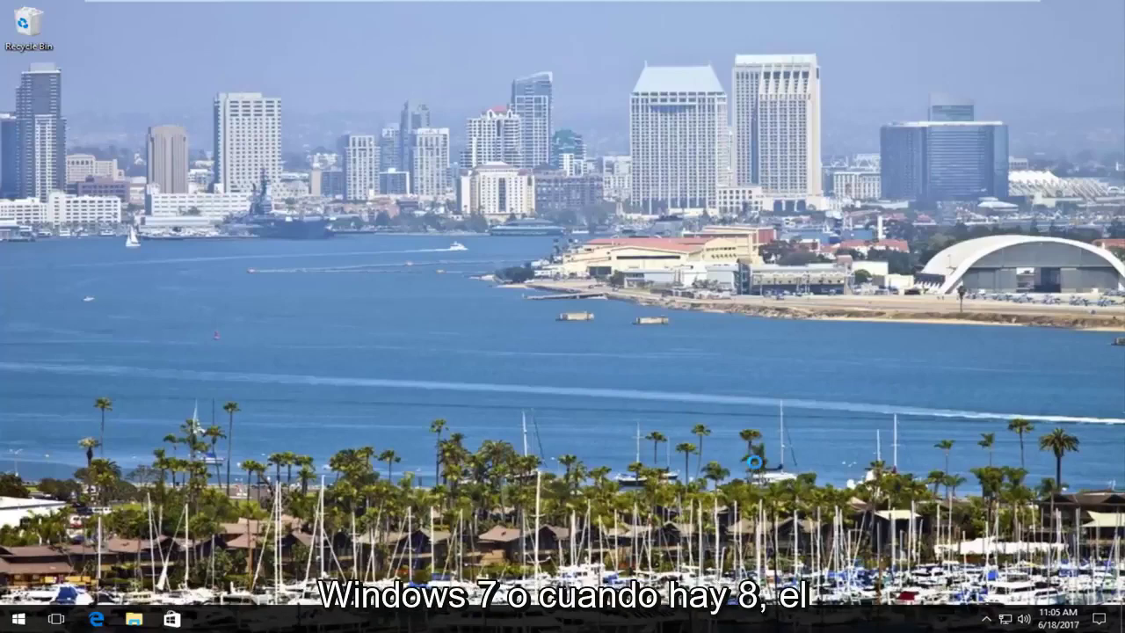
Step: Launch Microsoft Edge from Start and dismiss the Chrome recommendation popup
{"action": "right_click", "coordinate": [787, 473]}
{"action": "left_click", "coordinate": [537, 325]}
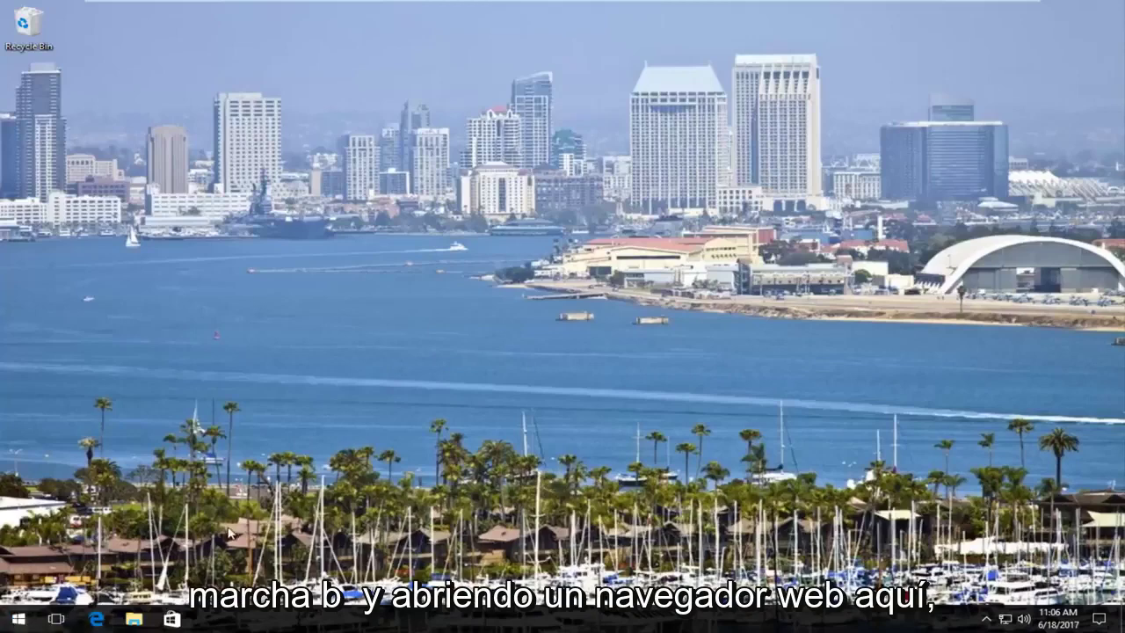
{"action": "left_click", "coordinate": [19, 619]}
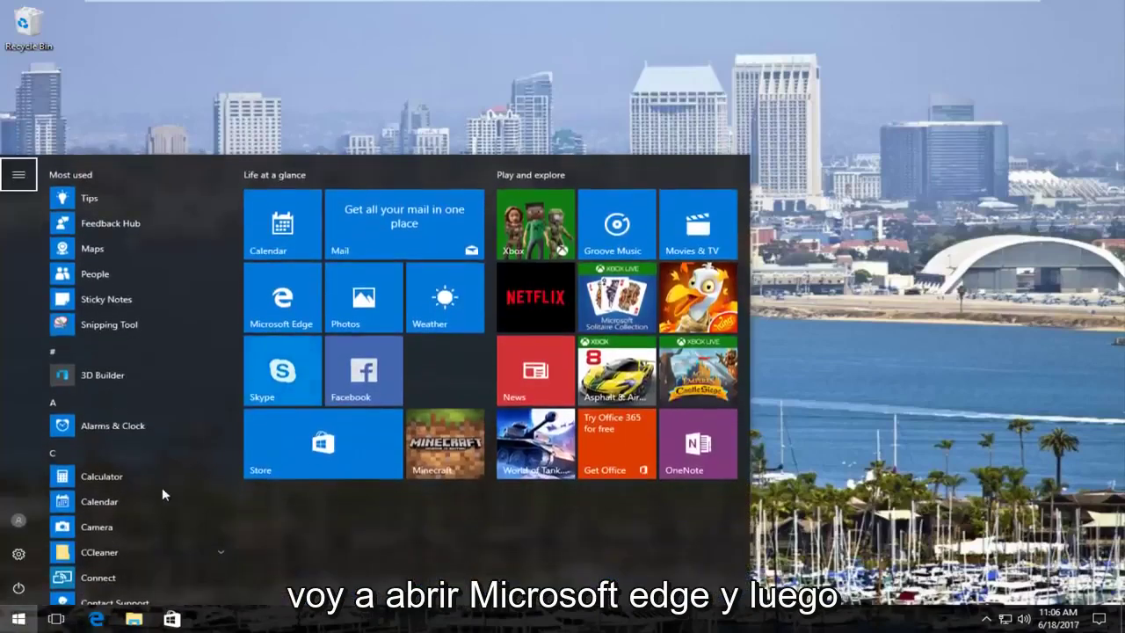
{"action": "left_click", "coordinate": [97, 619]}
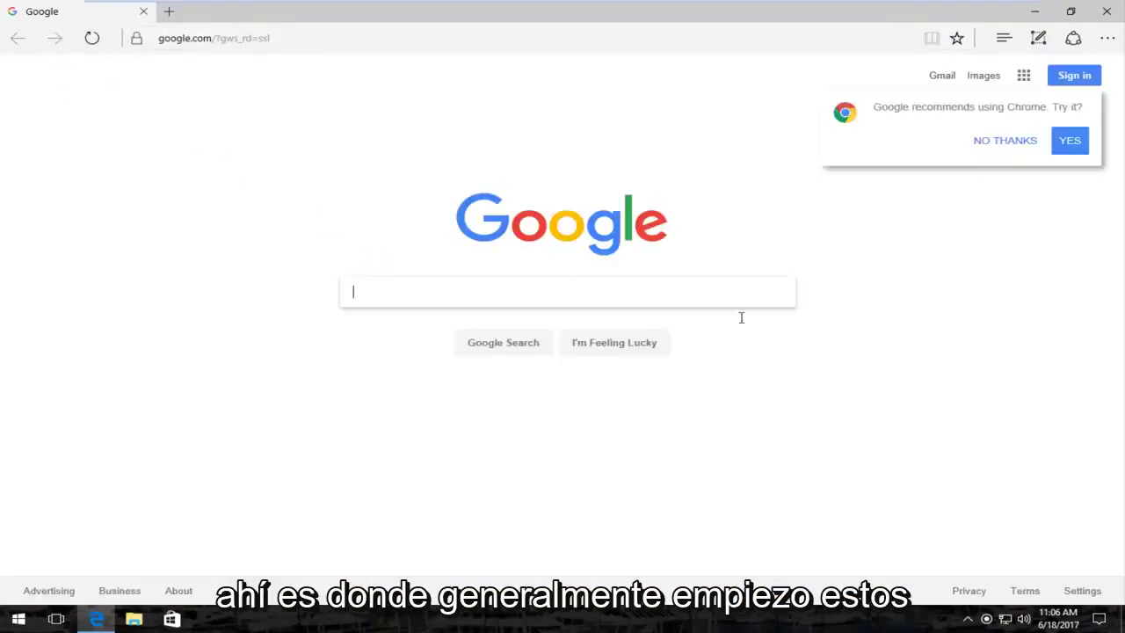
{"action": "left_click", "coordinate": [1015, 147]}
Step: Search Google for 'windows 10 media creation tool' using the suggestion
{"action": "left_click", "coordinate": [478, 291]}
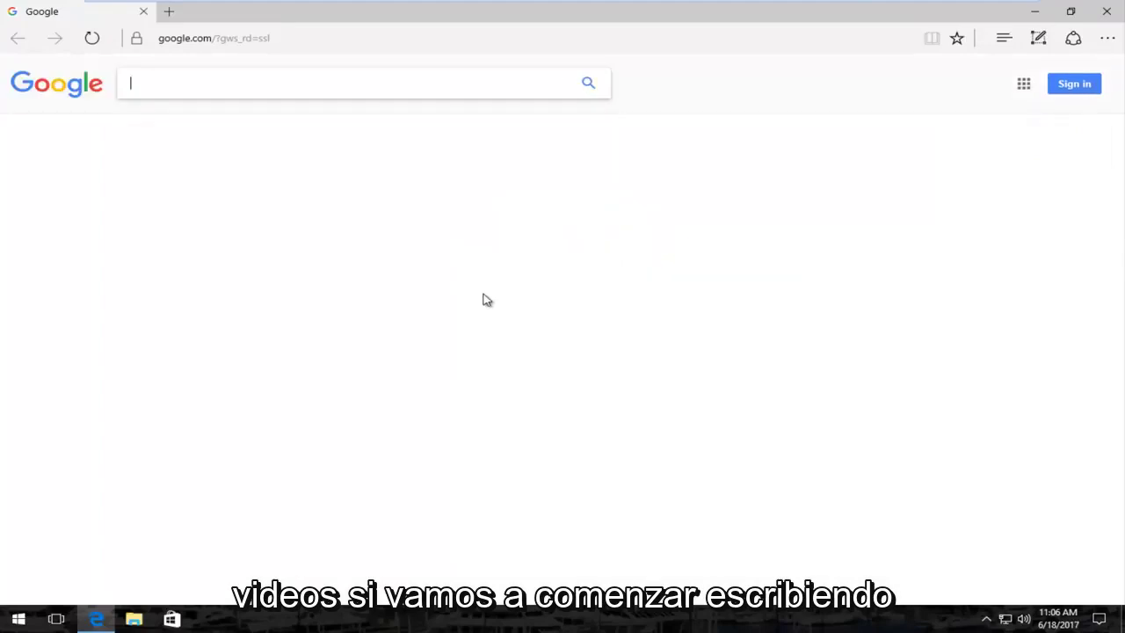
{"action": "type", "text": "windows 1"}
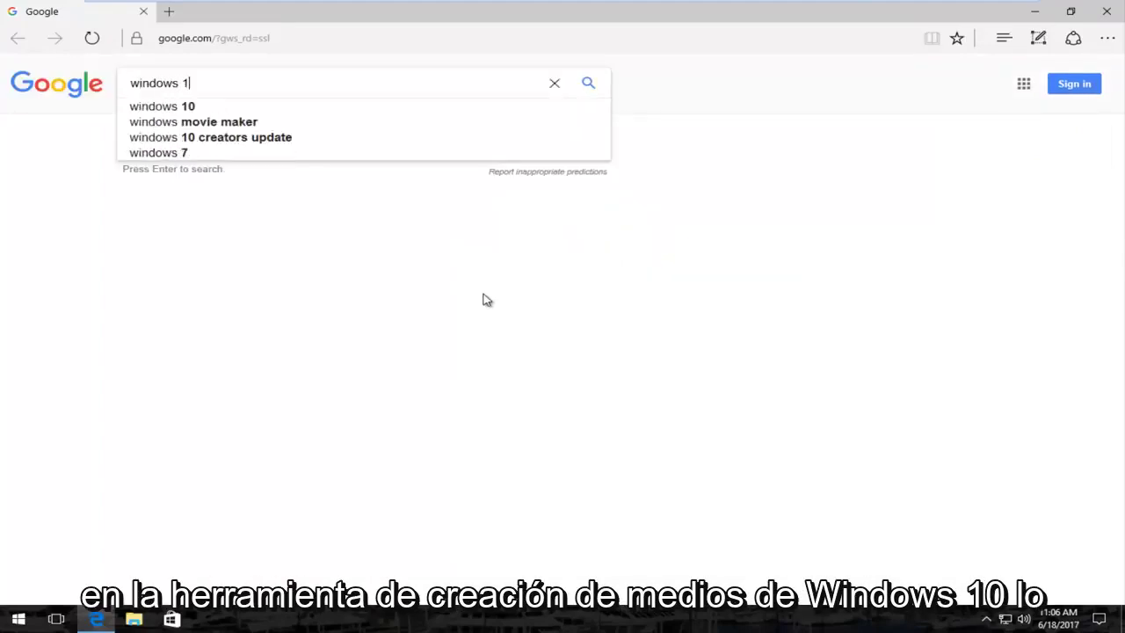
{"action": "type", "text": "0 media crea"}
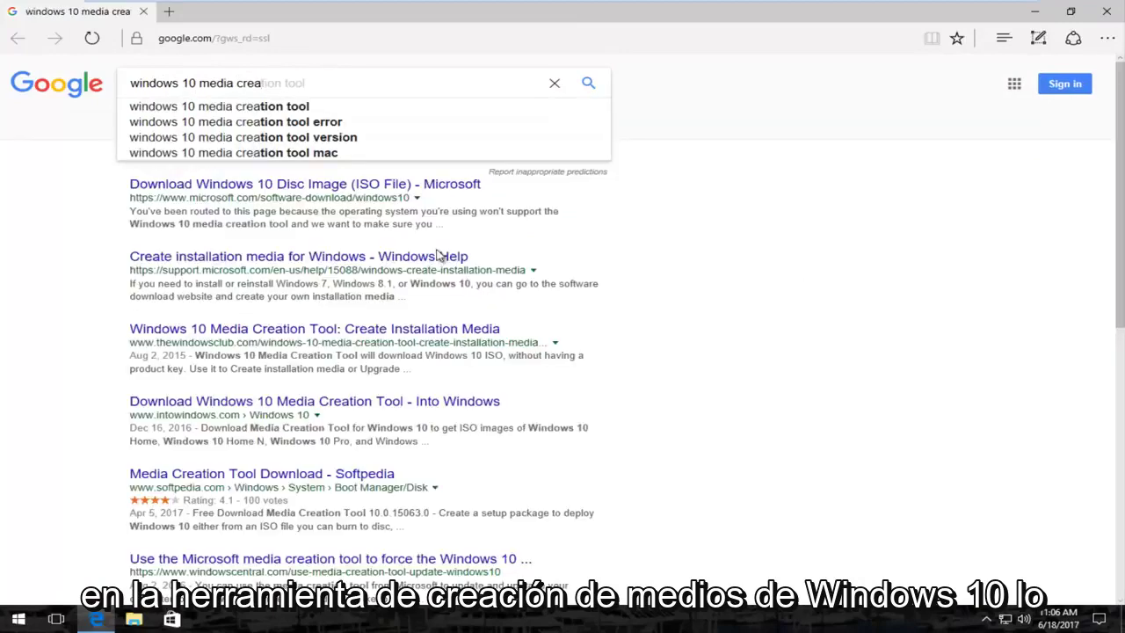
{"action": "left_click", "coordinate": [298, 112]}
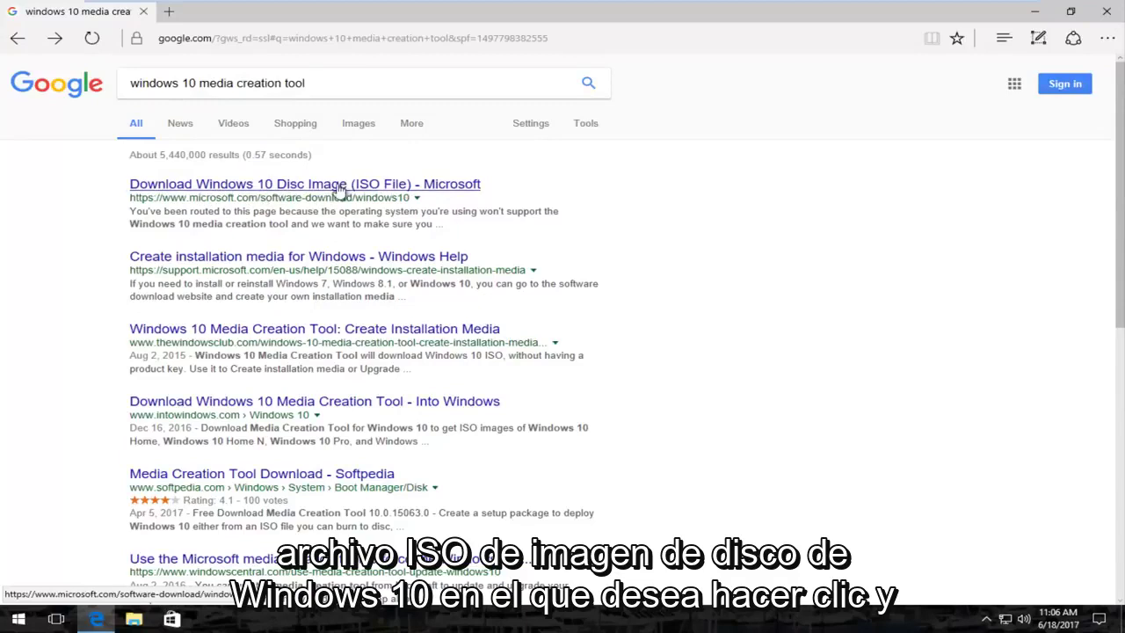
Step: Open Microsoft's Download Windows 10 page from the search results
{"action": "left_click", "coordinate": [203, 192]}
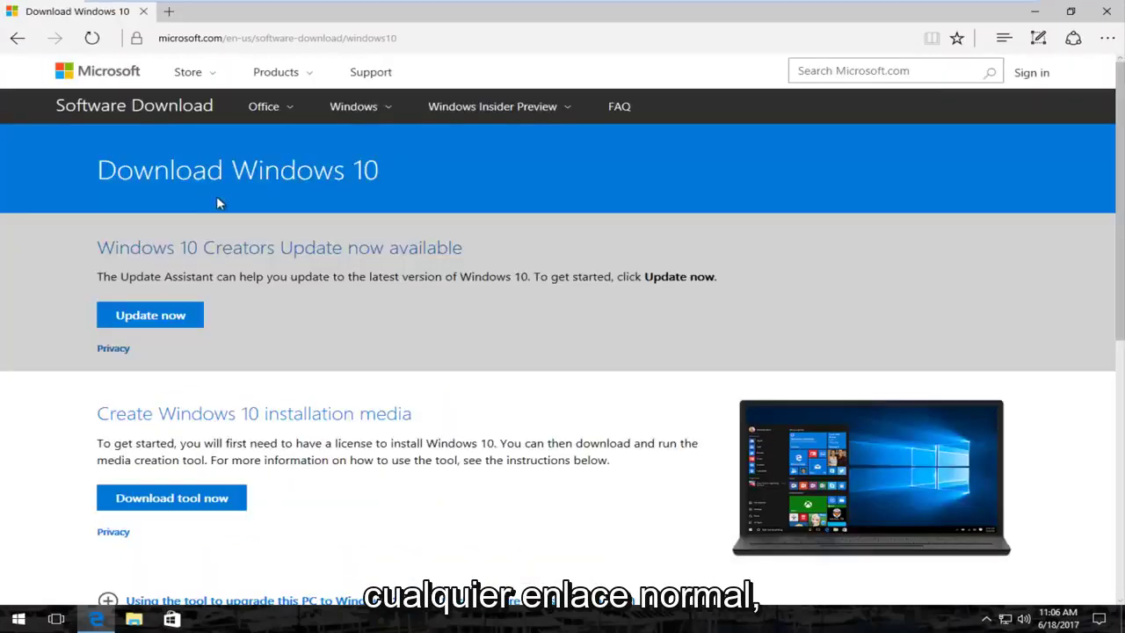
{"action": "scroll", "coordinate": [218, 202], "scroll_direction": "down", "scroll_amount": 3}
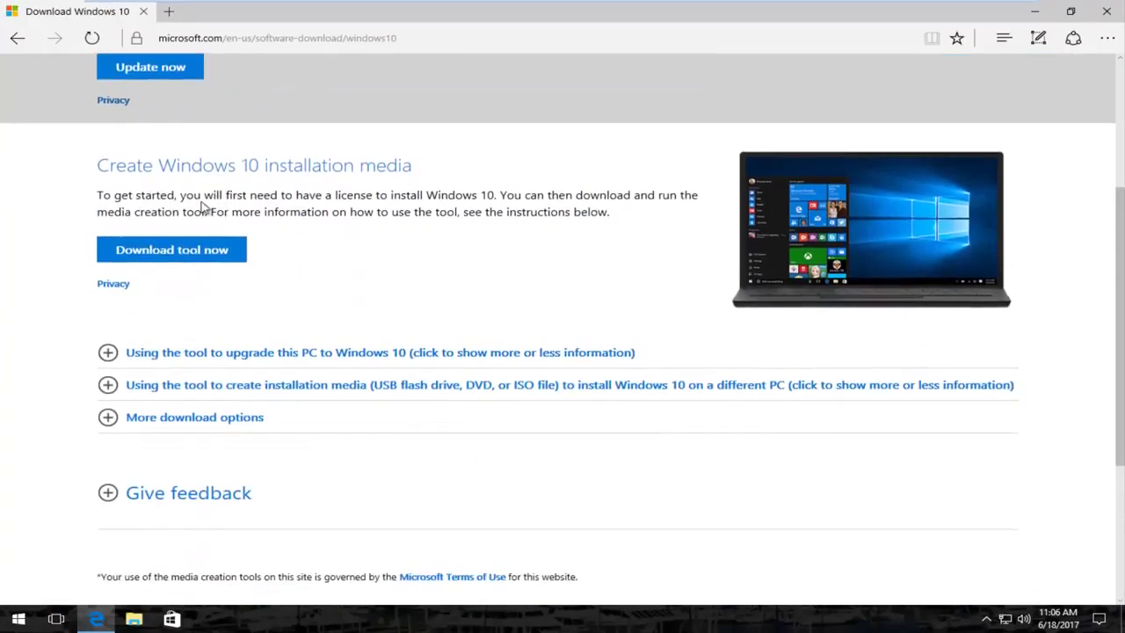
{"action": "scroll", "coordinate": [173, 279], "scroll_direction": "up", "scroll_amount": 2}
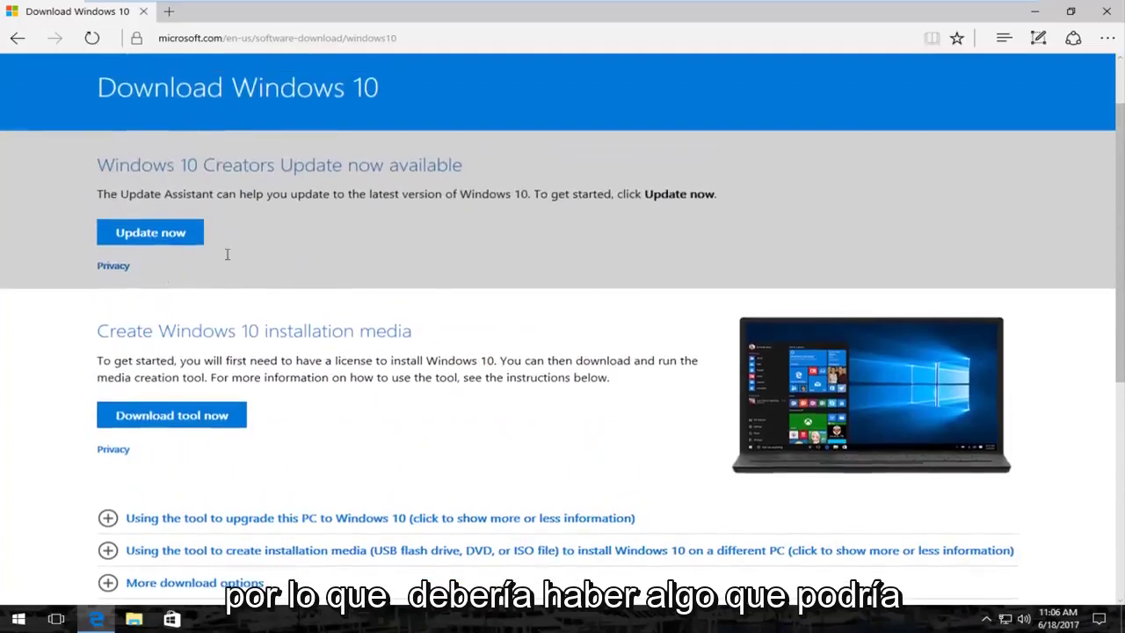
Step: Download MediaCreationTool.exe with Download tool now, save it, and run it
{"action": "left_click", "coordinate": [189, 425]}
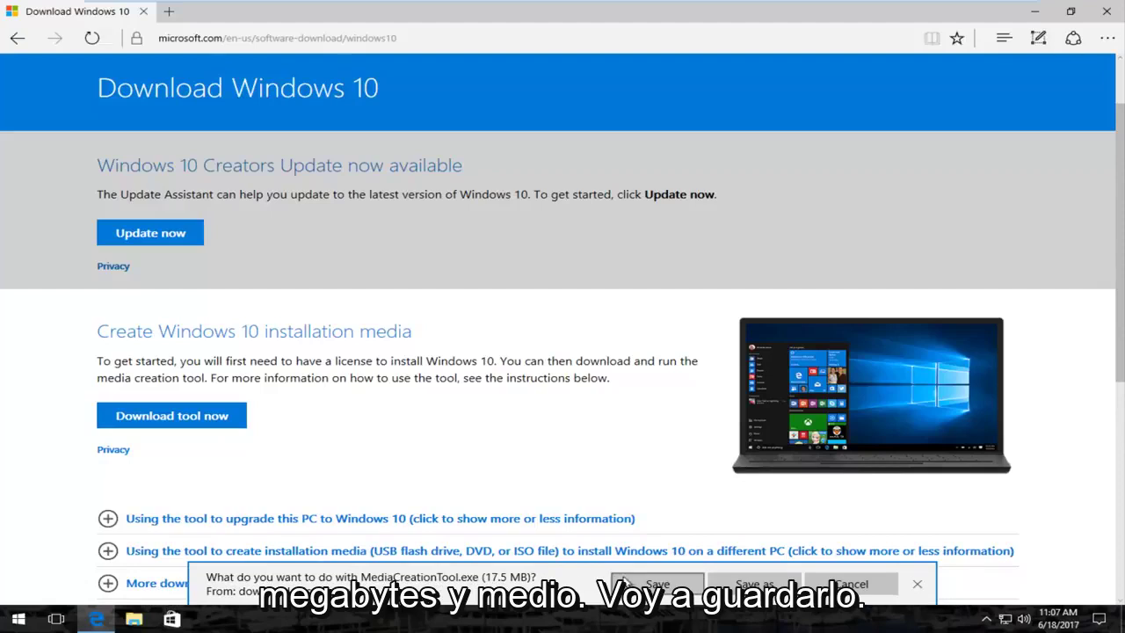
{"action": "left_click", "coordinate": [624, 582]}
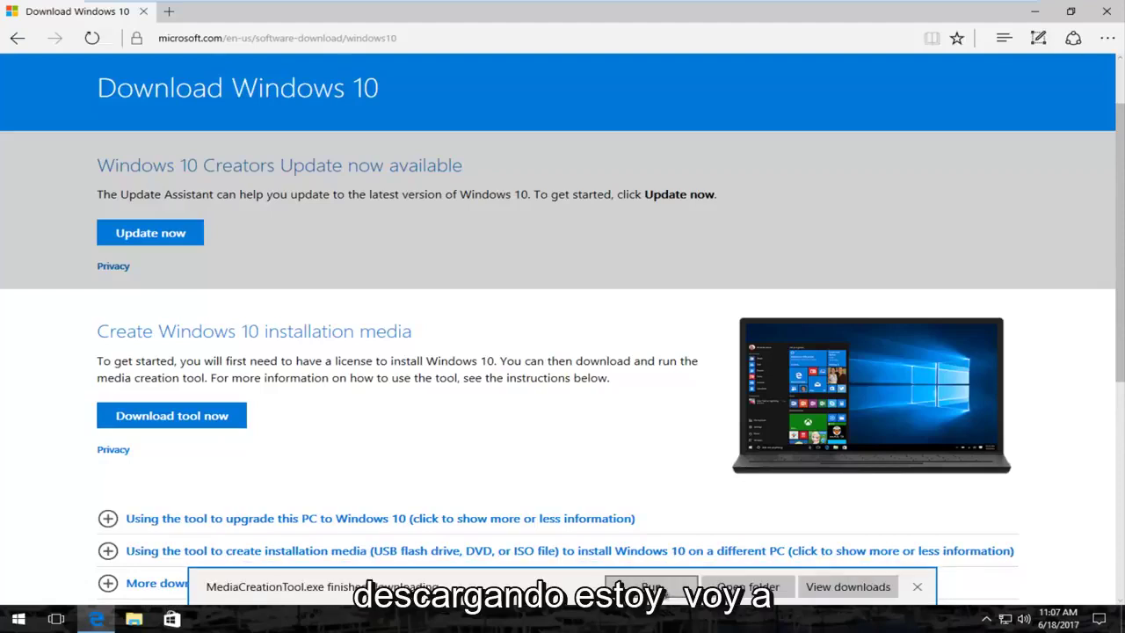
{"action": "left_click", "coordinate": [651, 587]}
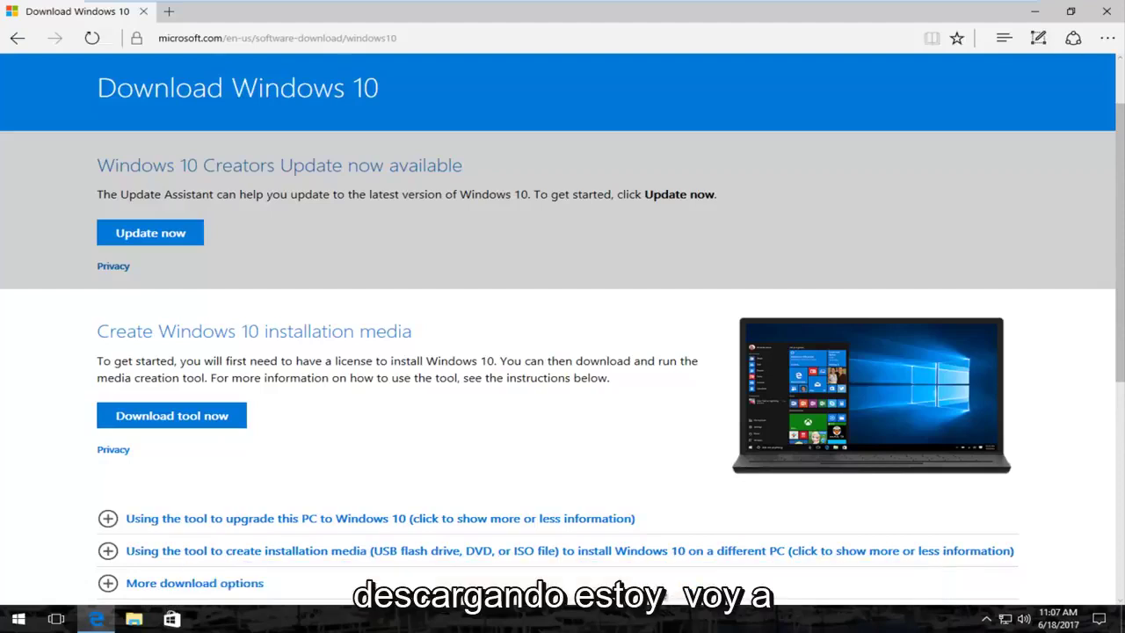
Step: Minimize Edge and scroll through the Windows 10 Setup license terms once they appear
{"action": "left_click", "coordinate": [1033, 12]}
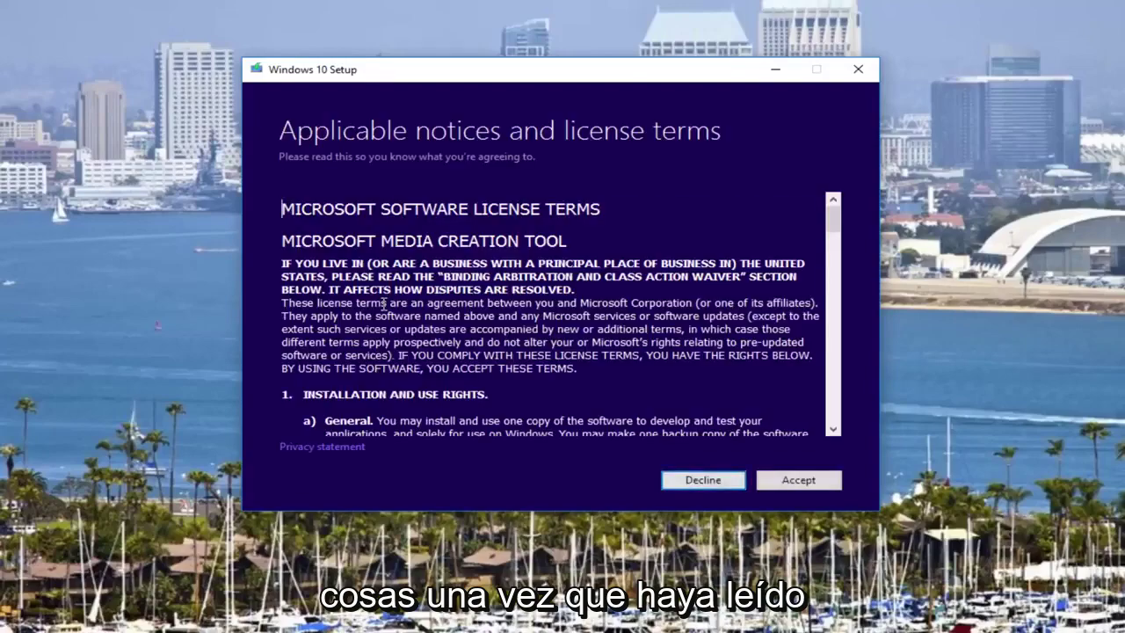
{"action": "scroll", "coordinate": [382, 302], "scroll_direction": "down", "scroll_amount": 15}
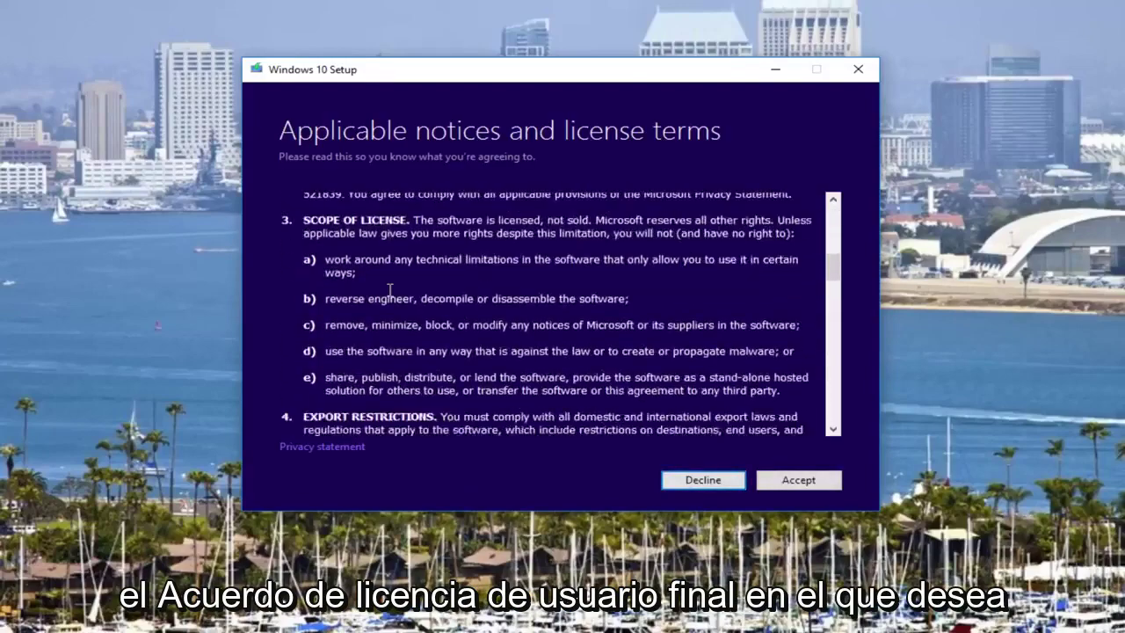
{"action": "scroll", "coordinate": [378, 286], "scroll_direction": "down", "scroll_amount": 5}
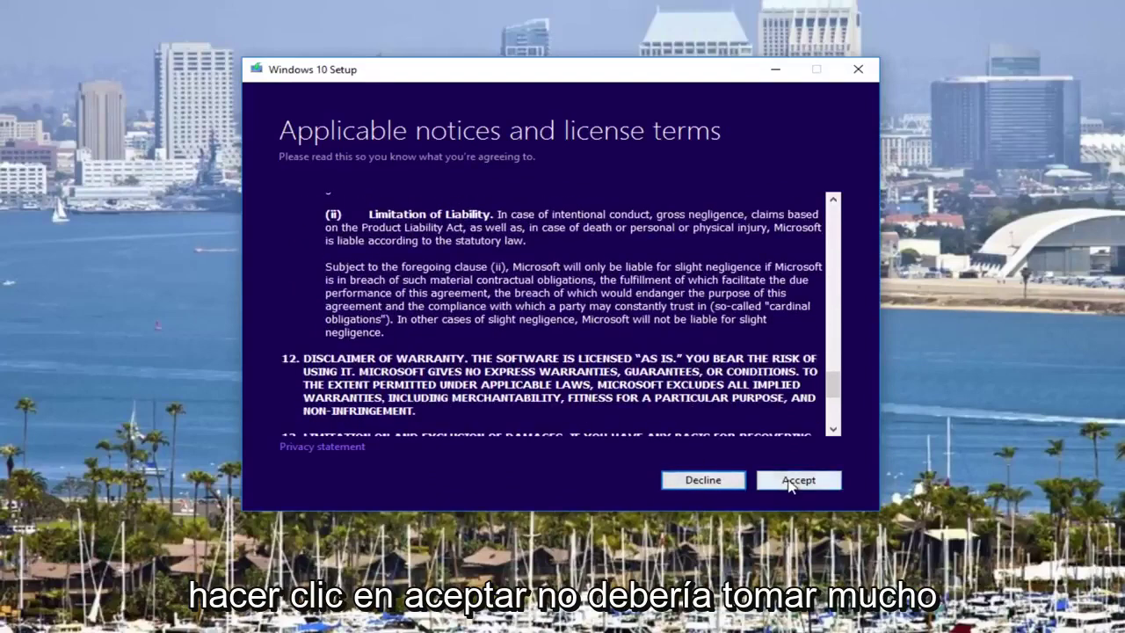
Step: Accept the license terms, choose 'Create installation media for another PC', and continue
{"action": "left_click", "coordinate": [793, 481]}
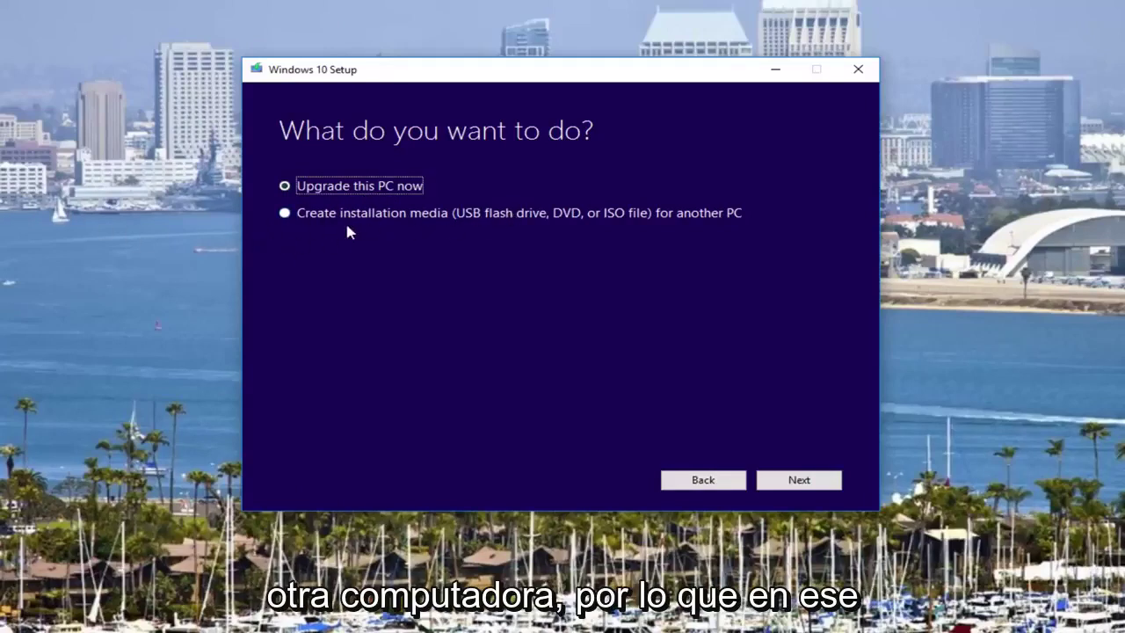
{"action": "left_click", "coordinate": [284, 215]}
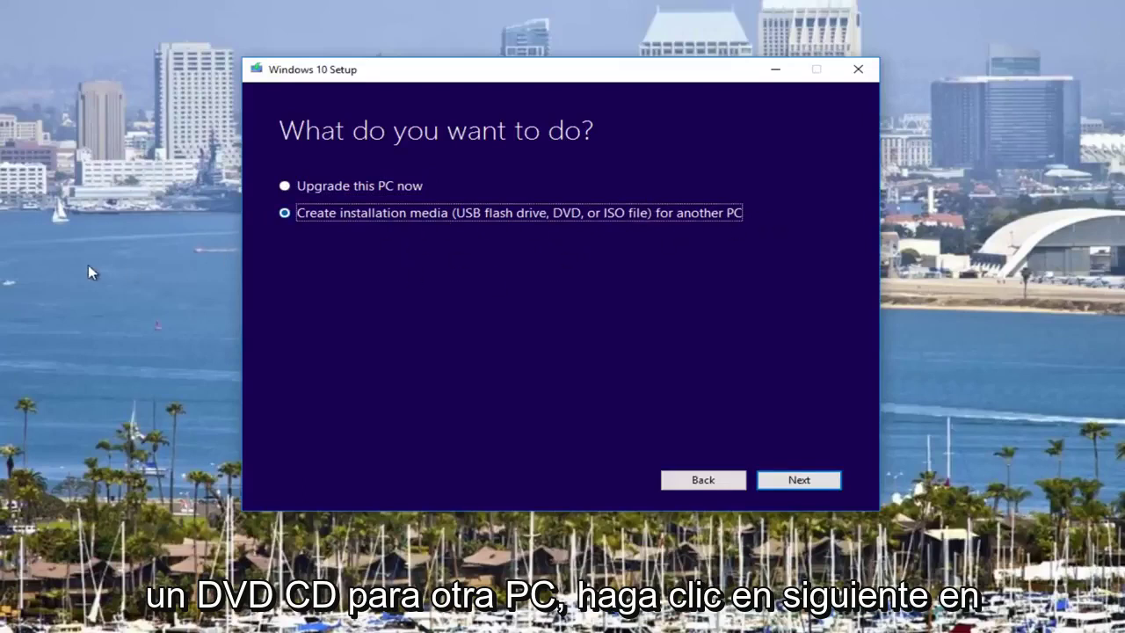
{"action": "left_click", "coordinate": [796, 479]}
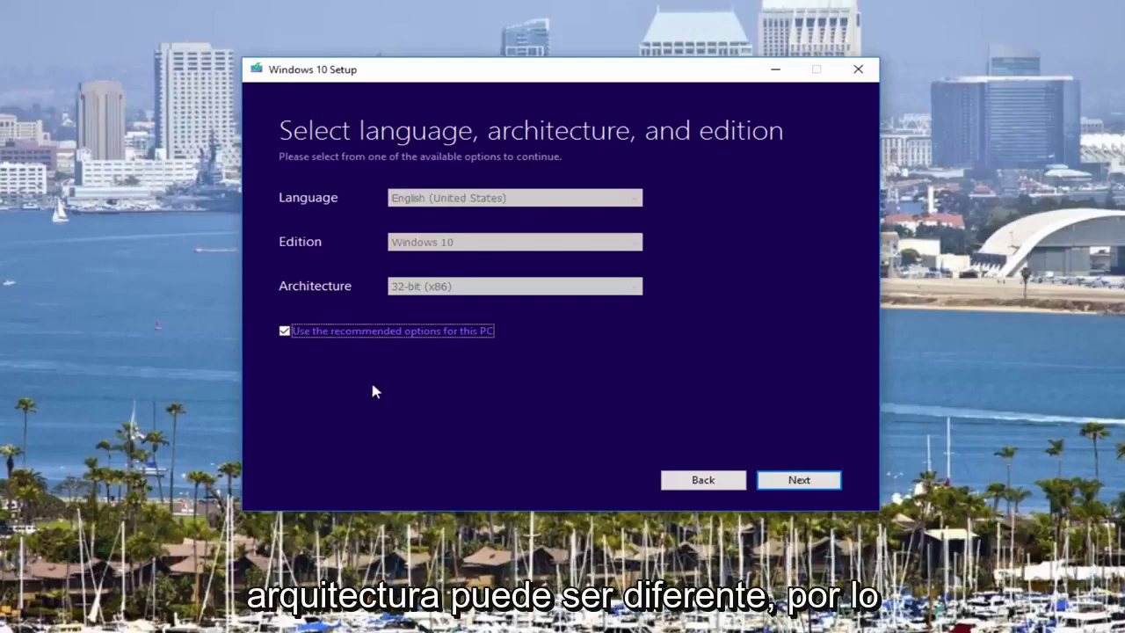
Step: Untick recommended options and confirm 32-bit (x86), English (United States) and Windows 10 edition
{"action": "left_click", "coordinate": [284, 331]}
{"action": "left_click", "coordinate": [420, 286]}
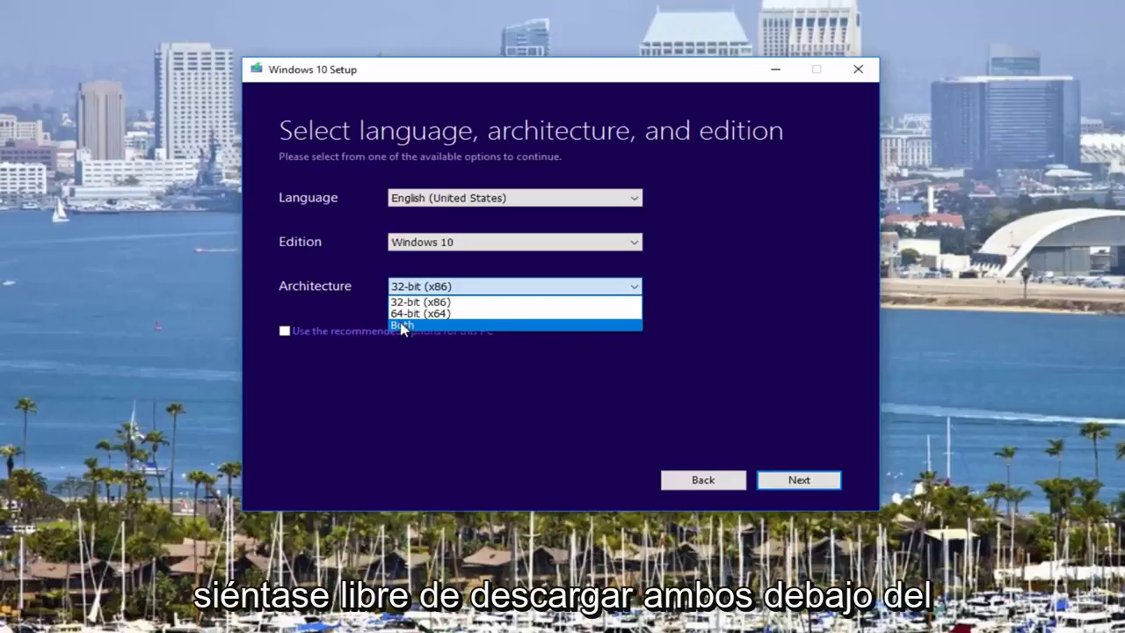
{"action": "left_click", "coordinate": [321, 290]}
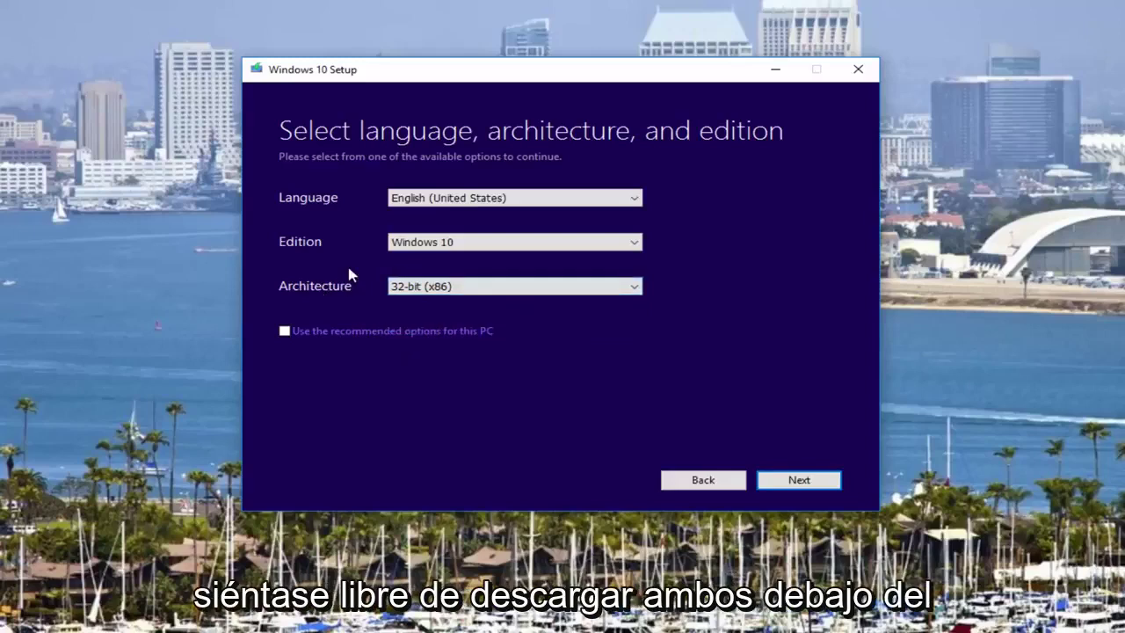
{"action": "left_click", "coordinate": [431, 199]}
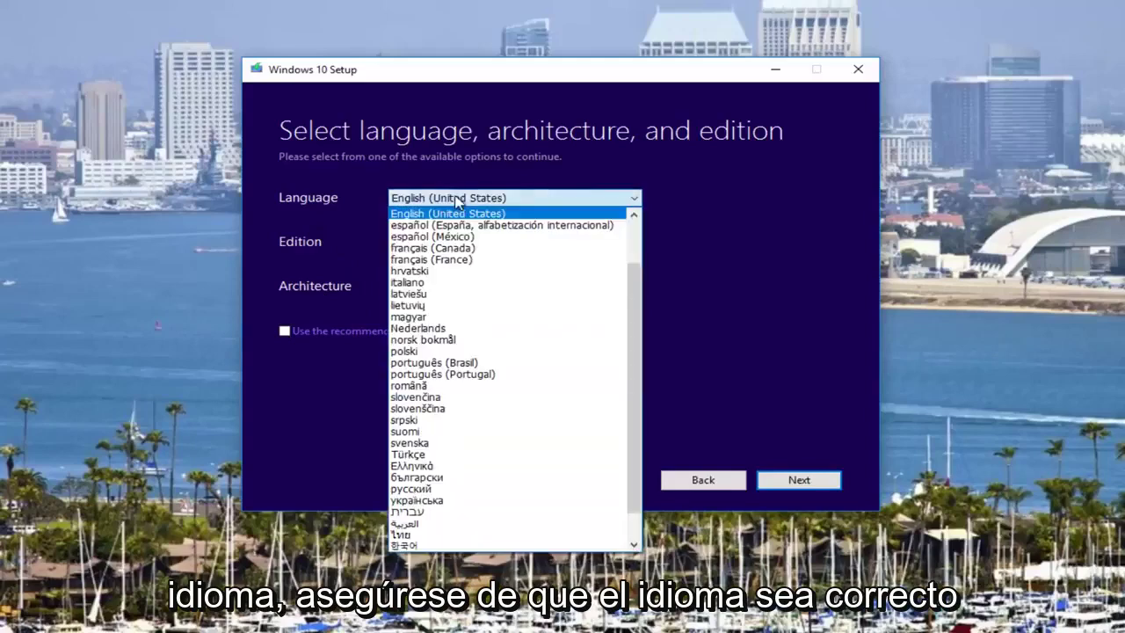
{"action": "left_click", "coordinate": [764, 201]}
{"action": "left_click", "coordinate": [395, 249]}
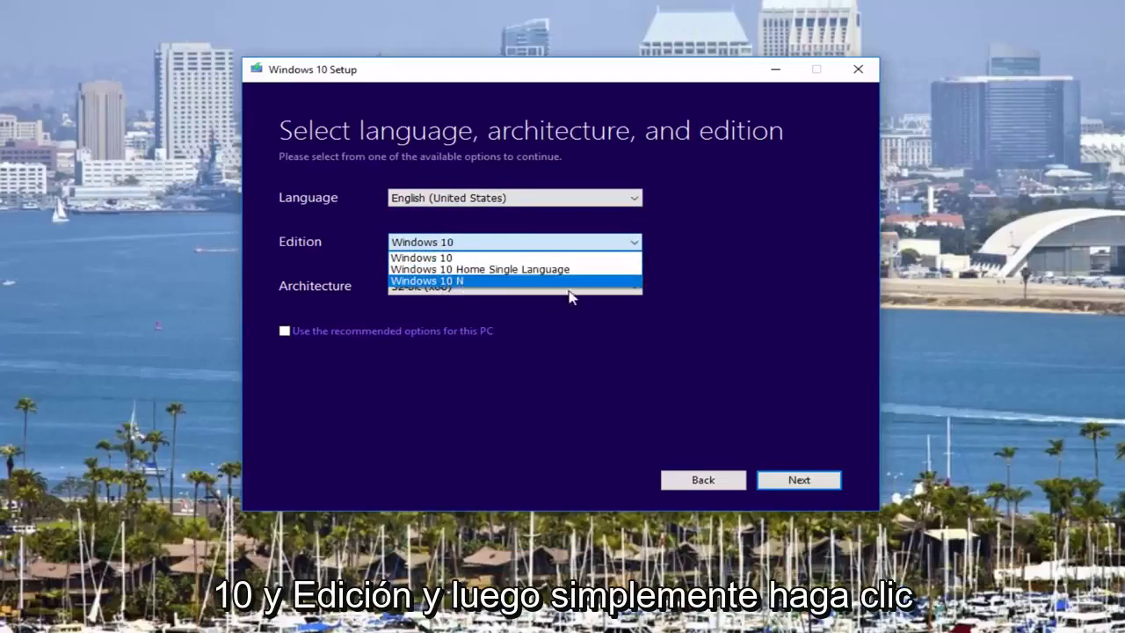
{"action": "left_click", "coordinate": [705, 239]}
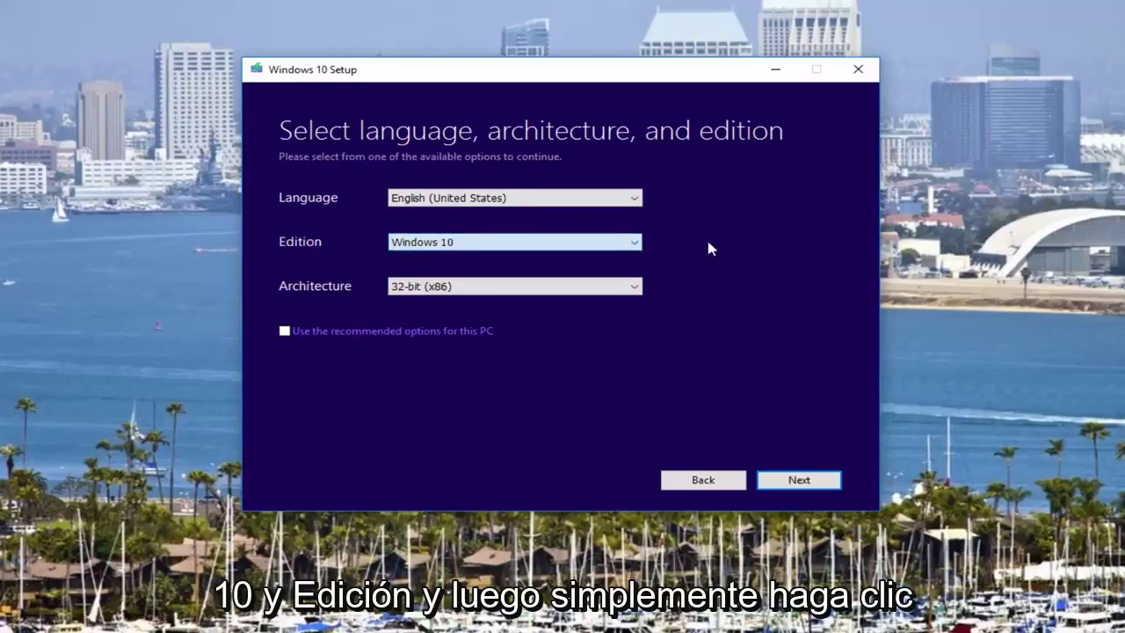
Step: Advance to the 'Choose which media to use' page, then go back a step
{"action": "left_click", "coordinate": [783, 483]}
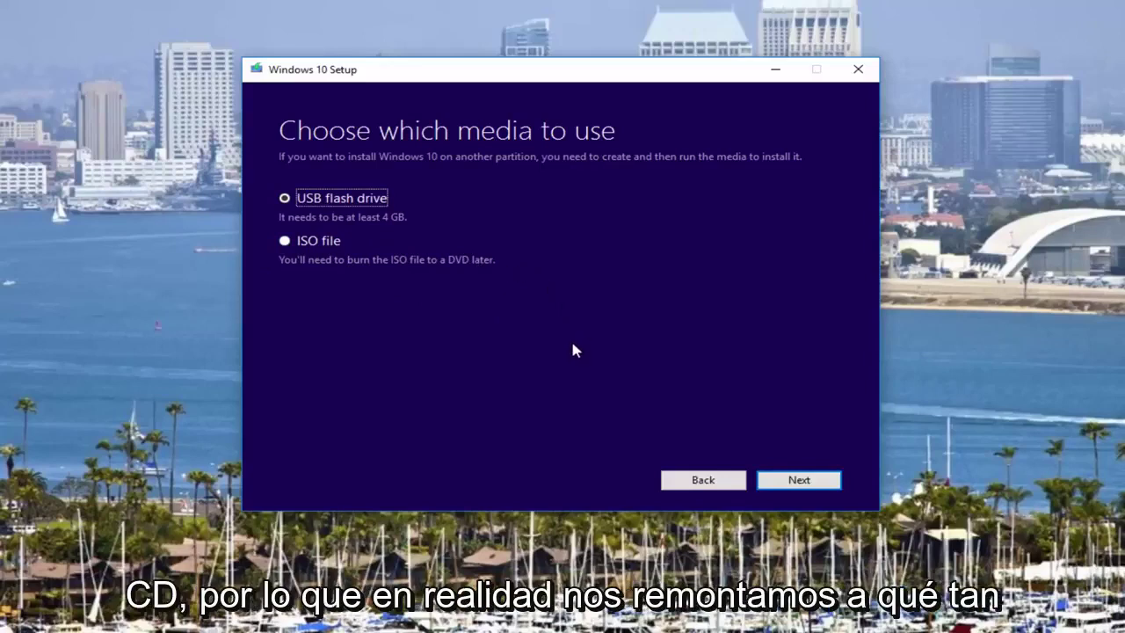
{"action": "left_click", "coordinate": [691, 486]}
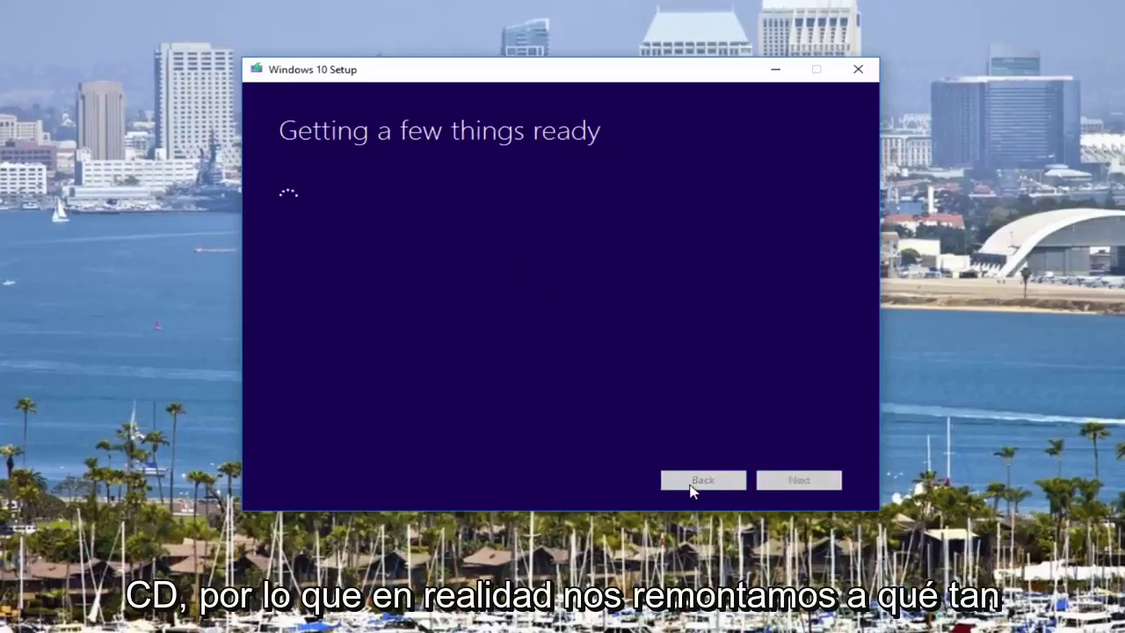
Step: Choose 'Upgrade this PC now' to start downloading Windows 10, then quit Setup
{"action": "left_click", "coordinate": [691, 486]}
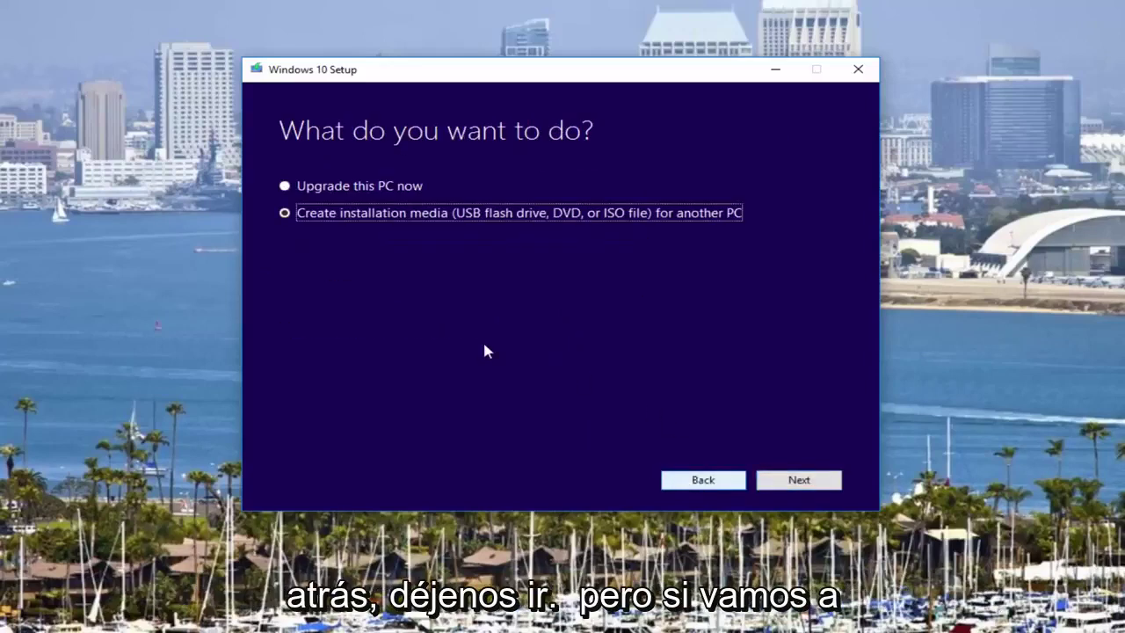
{"action": "left_click", "coordinate": [284, 187]}
{"action": "left_click", "coordinate": [778, 479]}
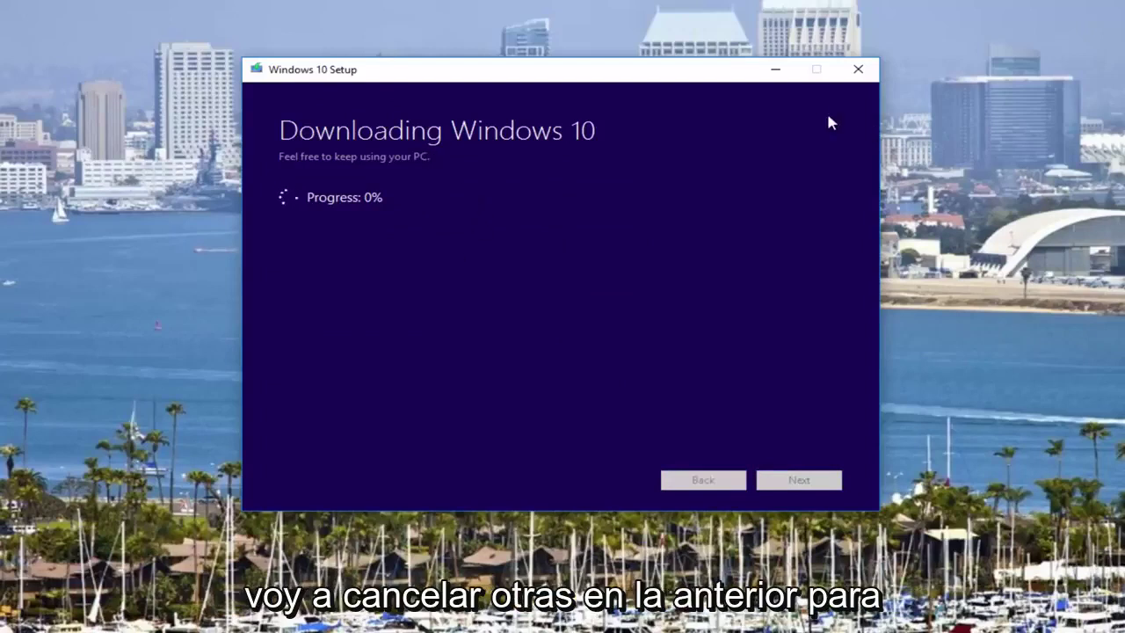
{"action": "left_click", "coordinate": [857, 74]}
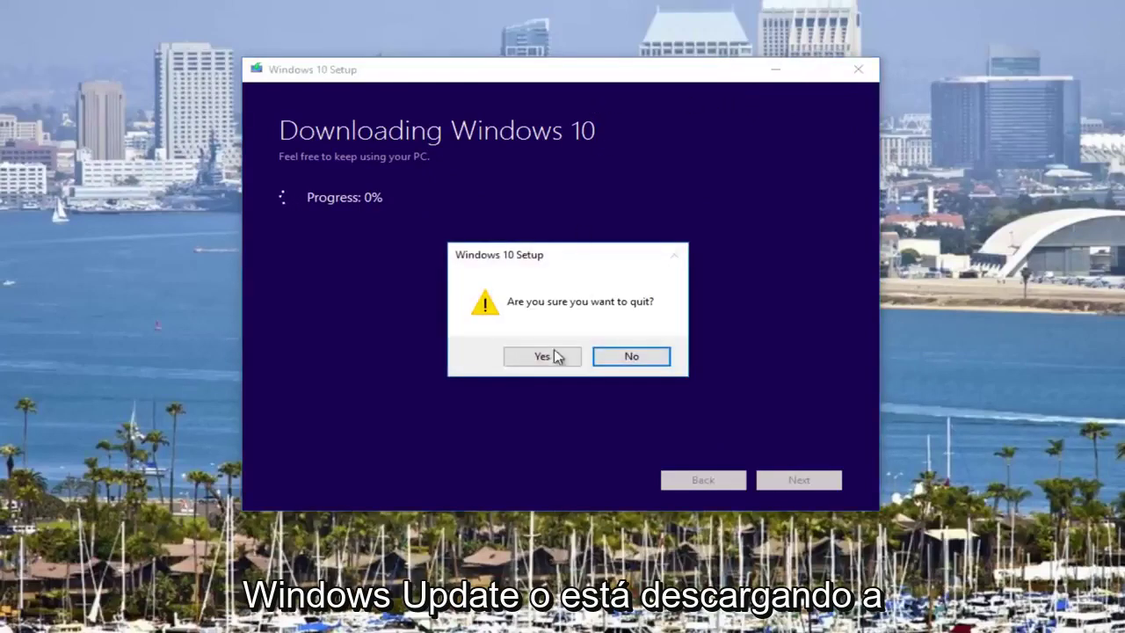
{"action": "left_click", "coordinate": [550, 359]}
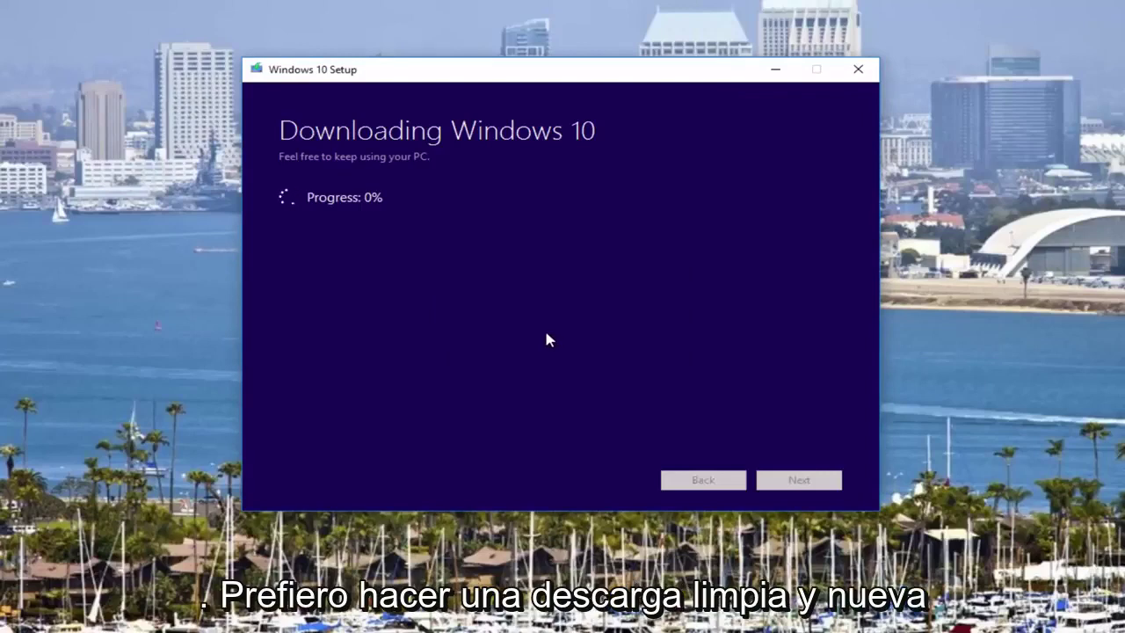